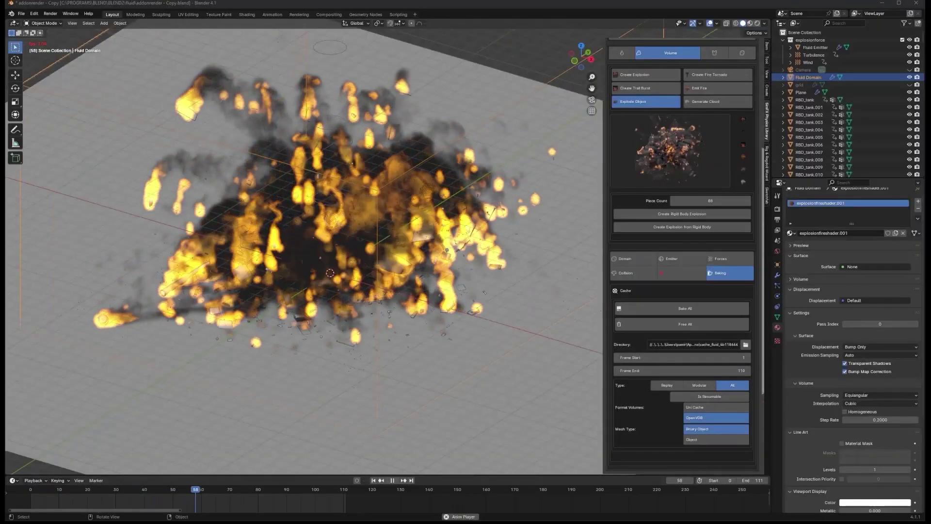
Step: Replay the fire-and-smoke explosion from frame 19, then play the tank's rigid-body explosion
{"action": "key", "text": "space"}
{"action": "left_click", "coordinate": [83, 492]}
{"action": "key", "text": "space"}
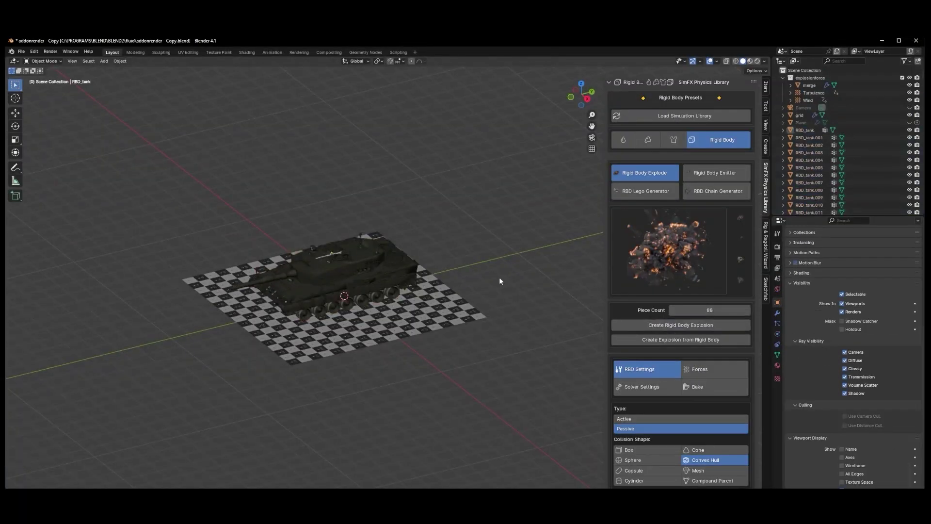
{"action": "key", "text": "space"}
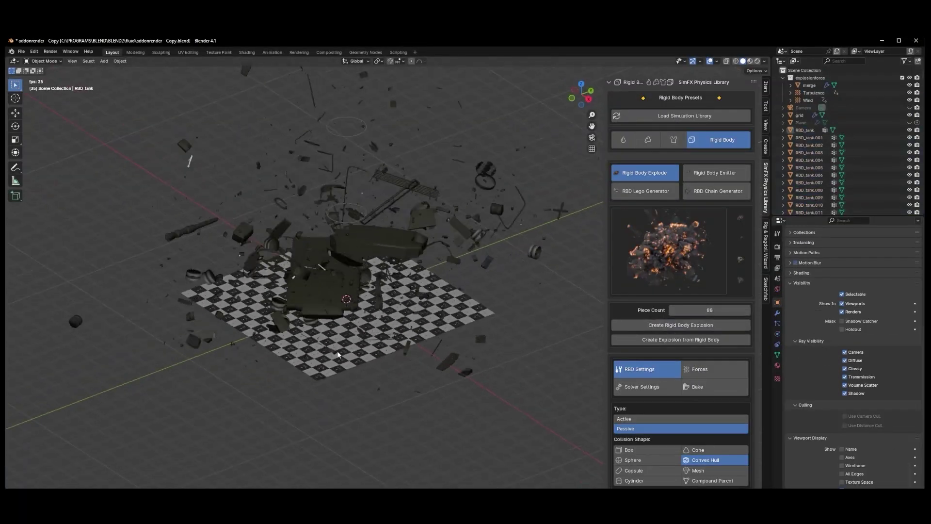
Step: Replay the tank explosion from the intact model and scale the checkered grid plane up greatly
{"action": "left_click", "coordinate": [357, 369]}
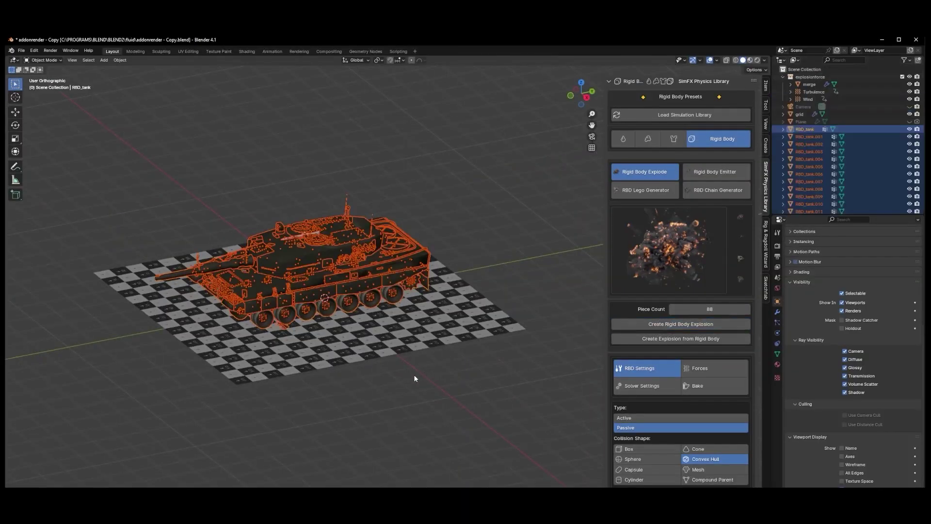
{"action": "middle_click_drag", "start_coordinate": [420, 377], "coordinate": [349, 371]}
{"action": "left_click", "coordinate": [501, 273]}
{"action": "key", "text": "space"}
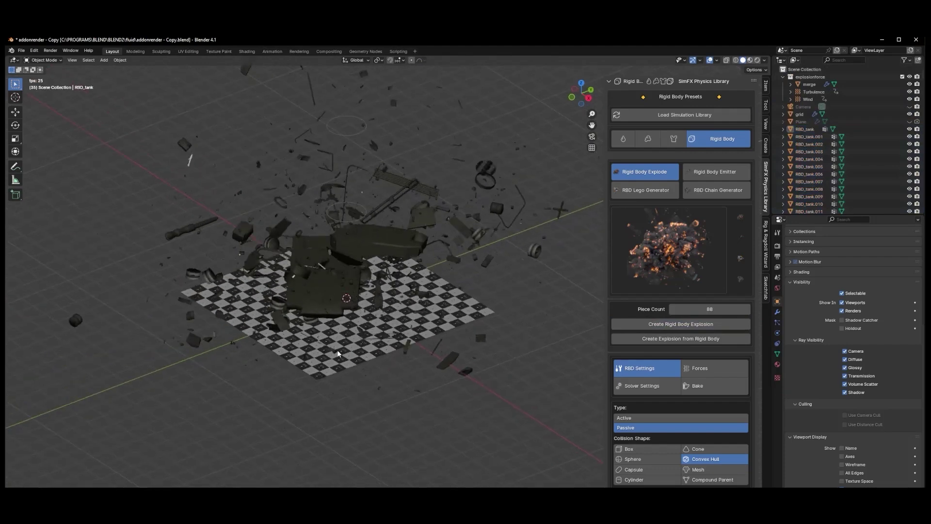
{"action": "left_click", "coordinate": [346, 366]}
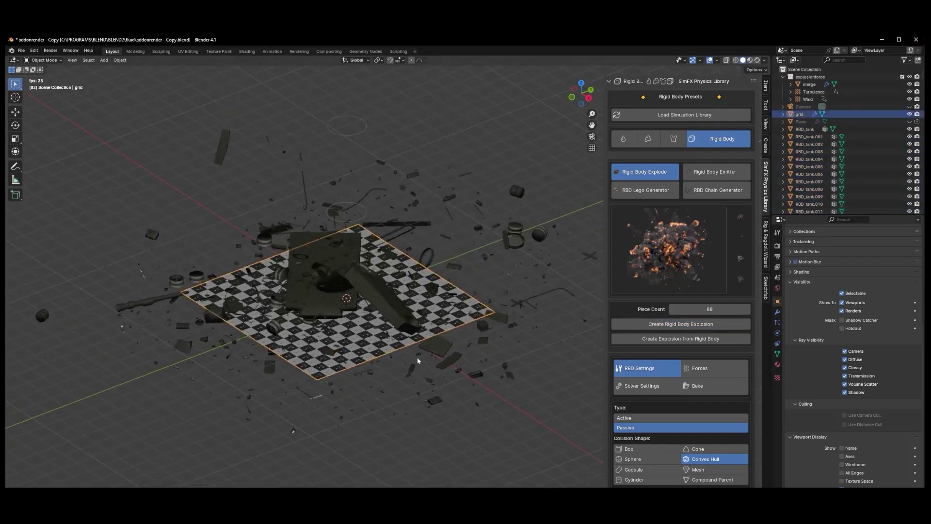
{"action": "key", "text": "s"}
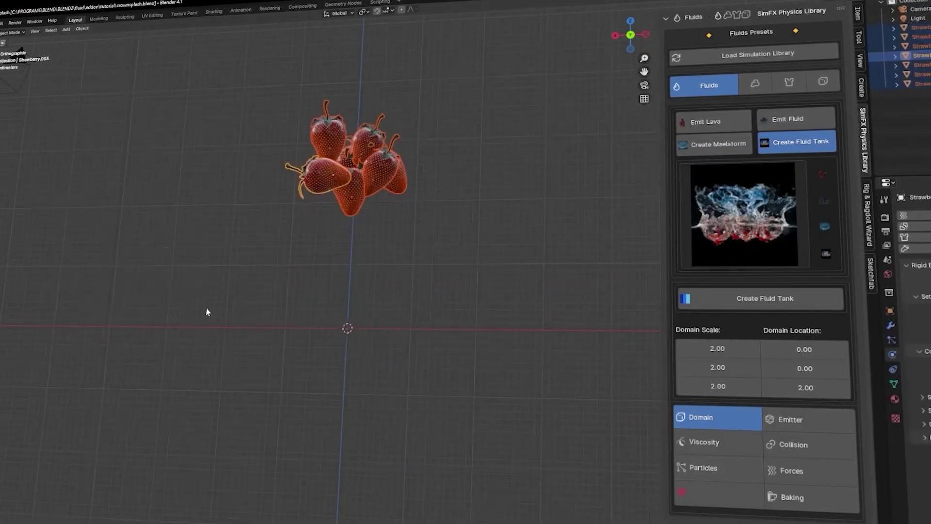
Step: Look down on the strawberries, show the Scene settings, and dismiss the Add menu without adding anything
{"action": "middle_click_drag", "start_coordinate": [428, 336], "coordinate": [438, 324]}
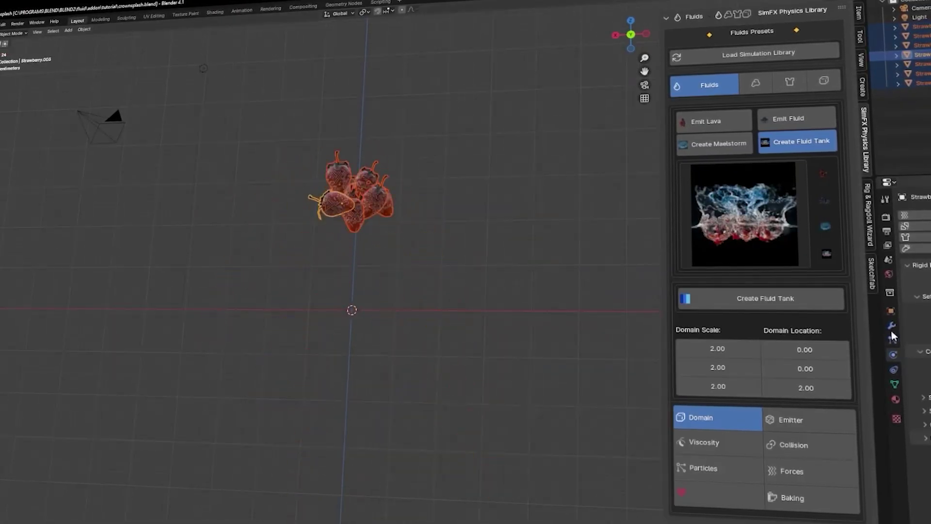
{"action": "left_click", "coordinate": [888, 260]}
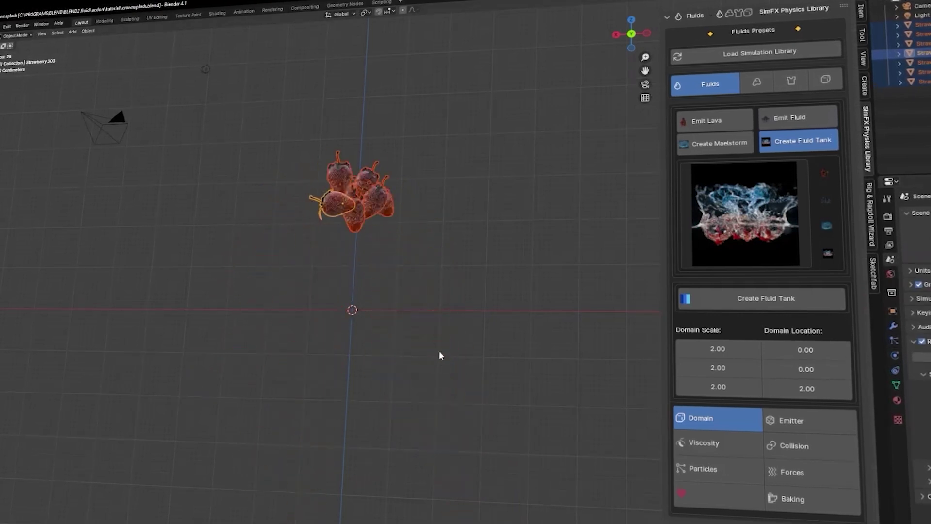
{"action": "left_click", "coordinate": [74, 32]}
{"action": "key", "text": "Escape"}
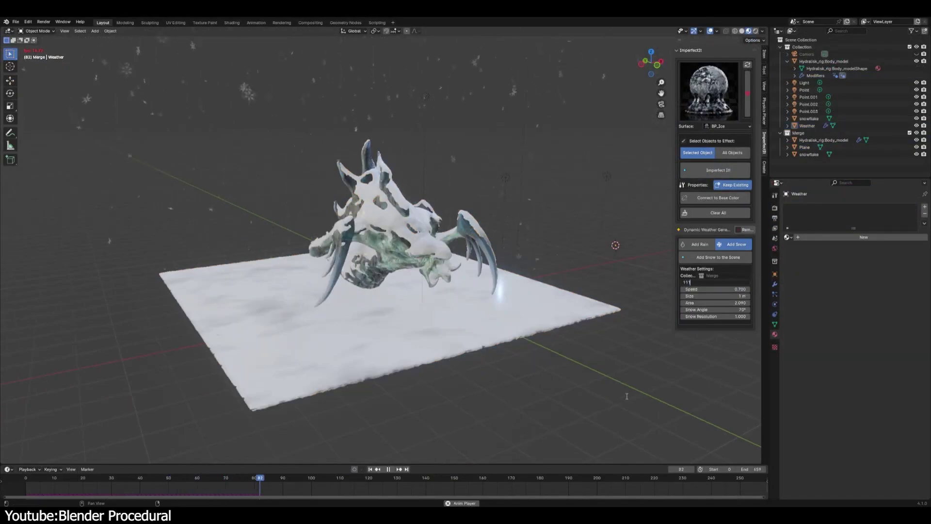
Step: Set the snow weather's particle count to 1111 and show the render settings
{"action": "type", "text": "11"}
{"action": "key", "text": "Return"}
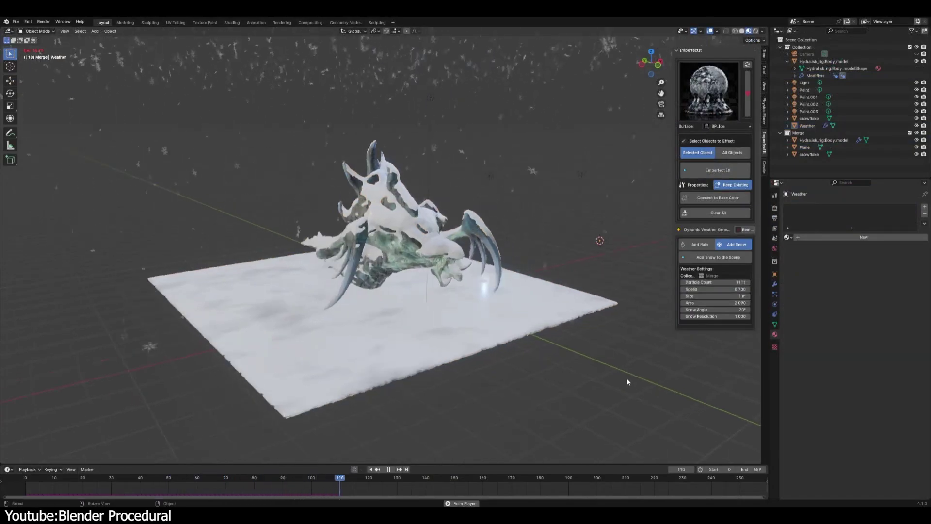
{"action": "middle_click_drag", "start_coordinate": [557, 243], "coordinate": [516, 237]}
{"action": "left_click", "coordinate": [775, 208]}
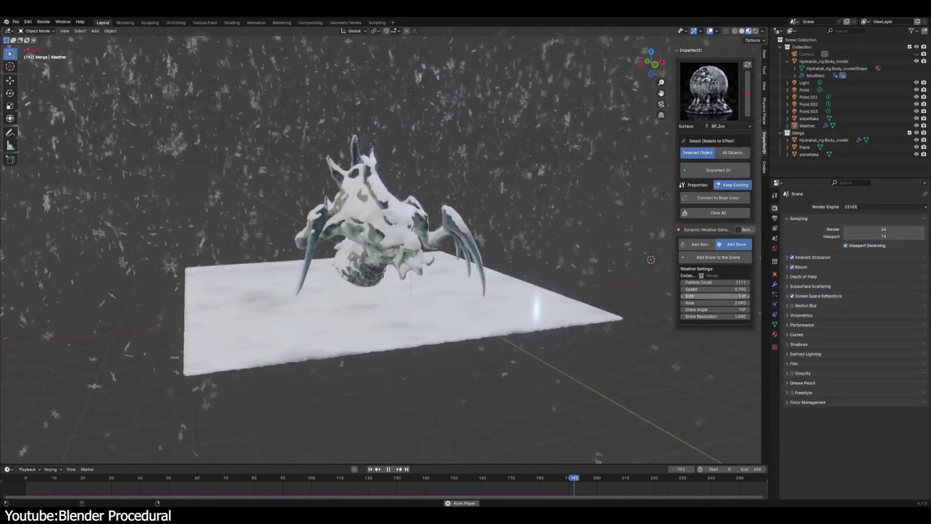
{"action": "scroll", "coordinate": [410, 395], "scroll_direction": "up", "scroll_amount": 10}
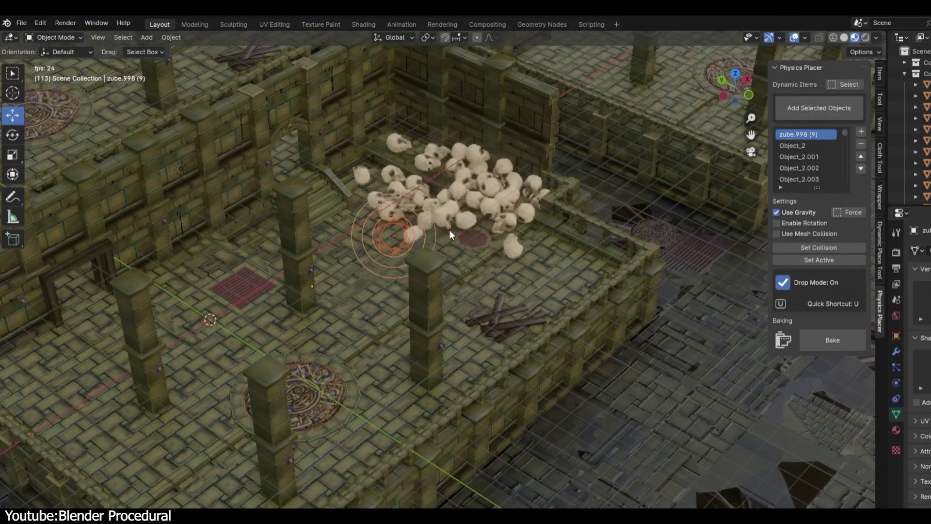
Step: Drop the skulls onto the dungeon floor and reposition them in the room
{"action": "left_click", "coordinate": [825, 343]}
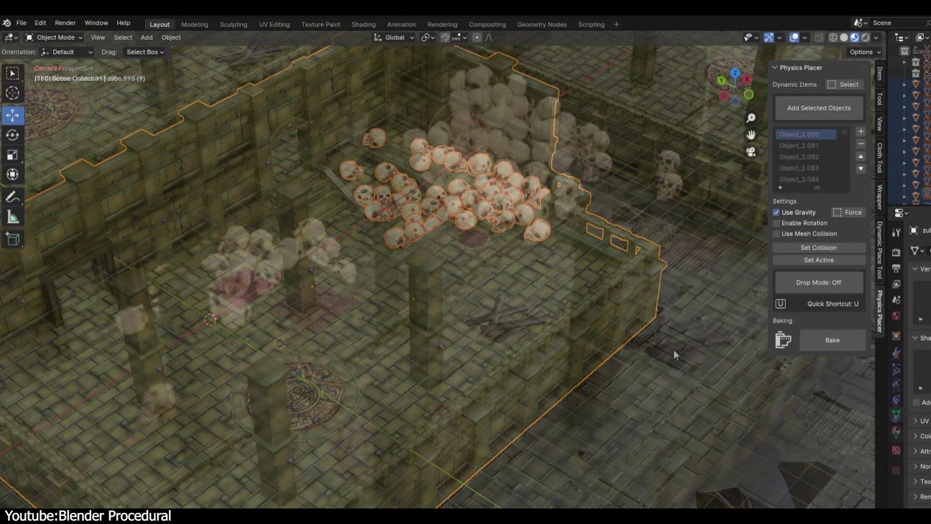
{"action": "key", "text": "g"}
{"action": "middle_click_drag", "start_coordinate": [422, 217], "coordinate": [315, 279]}
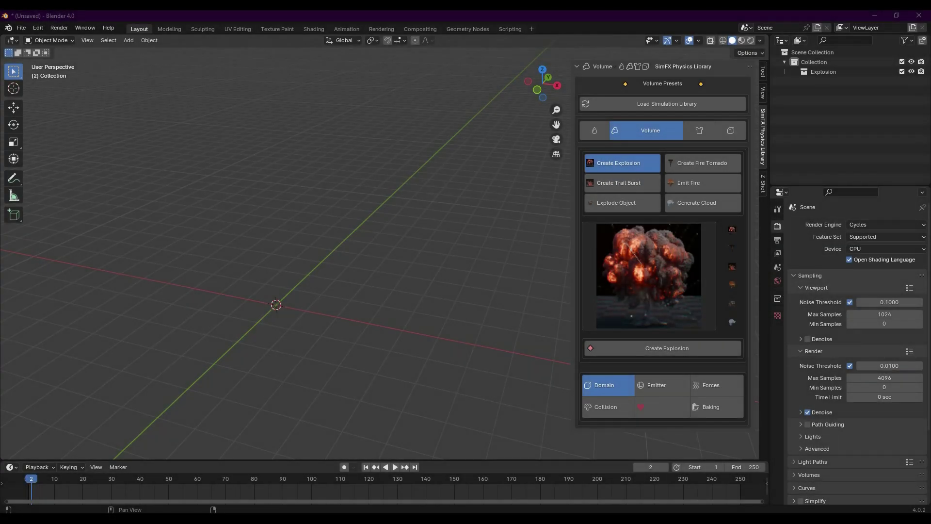
Step: Browse the SimFX fluid presets: Emit Lava, Emit Fluid, Create Maelstrom and Create Fluid Tank
{"action": "left_click", "coordinate": [595, 131]}
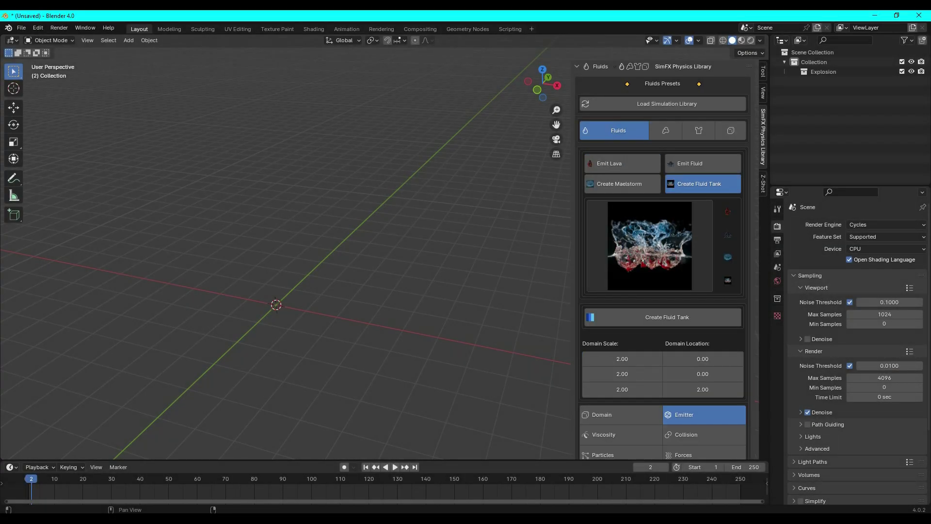
{"action": "left_click", "coordinate": [623, 163]}
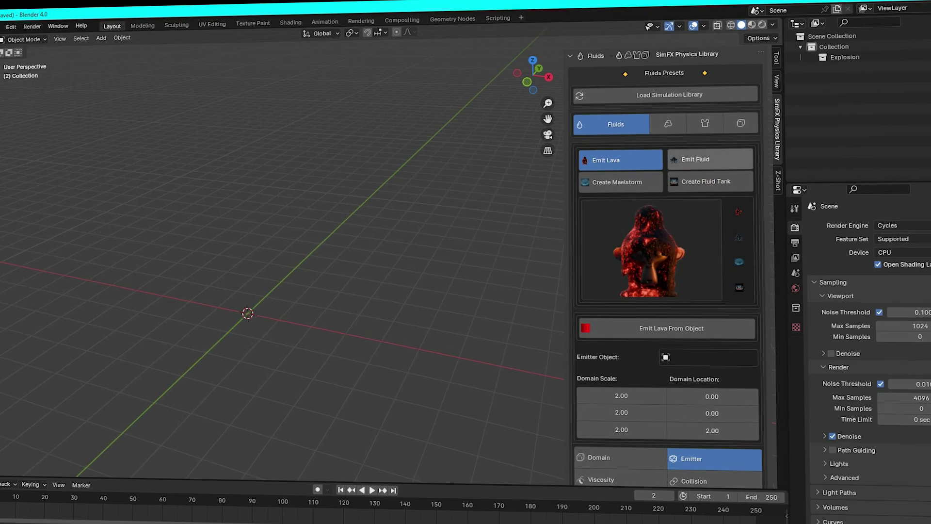
{"action": "left_click", "coordinate": [703, 164]}
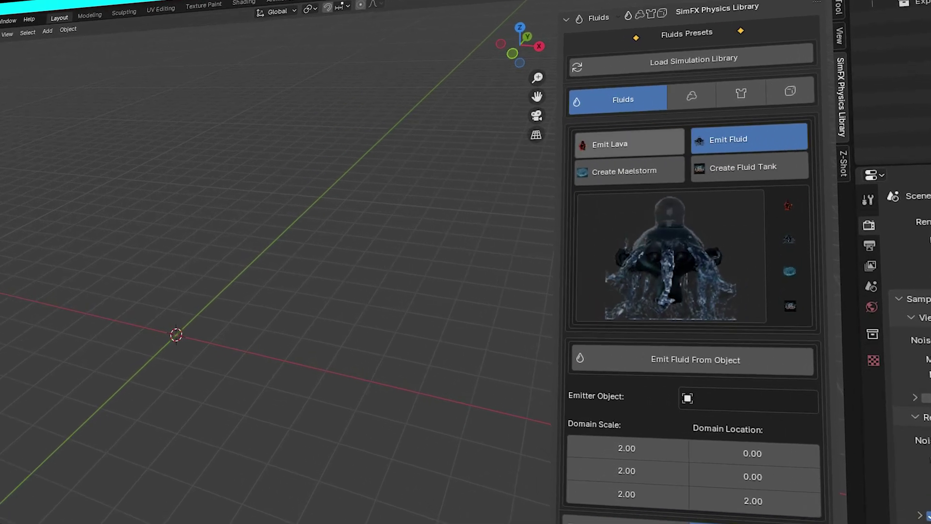
{"action": "left_click", "coordinate": [630, 144]}
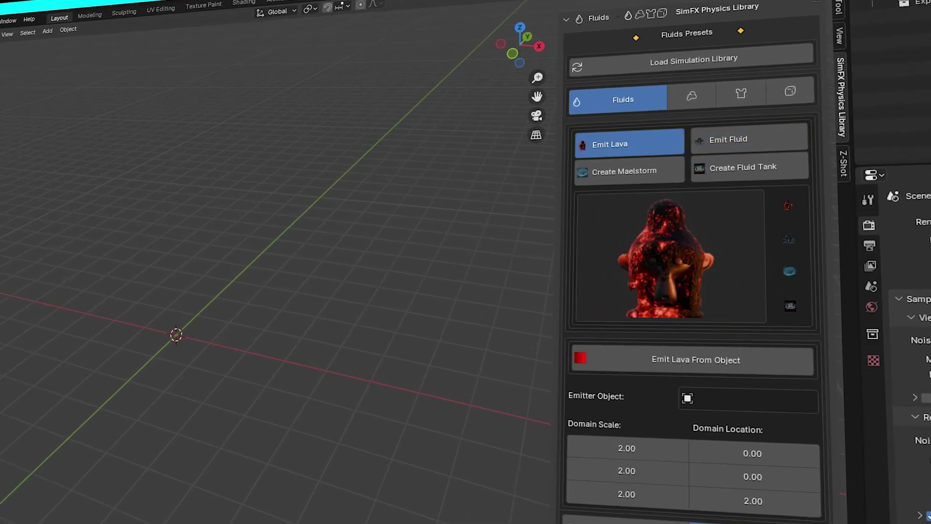
{"action": "left_click", "coordinate": [629, 171]}
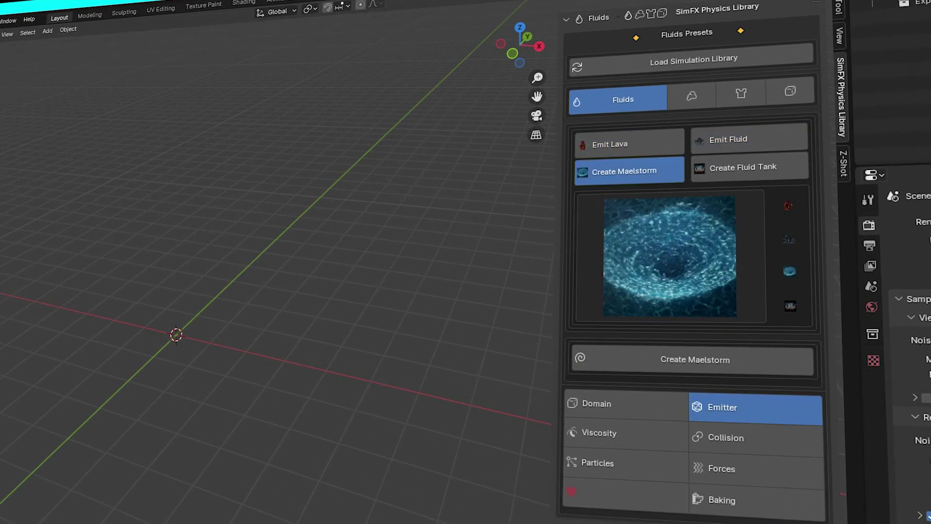
{"action": "left_click", "coordinate": [749, 166]}
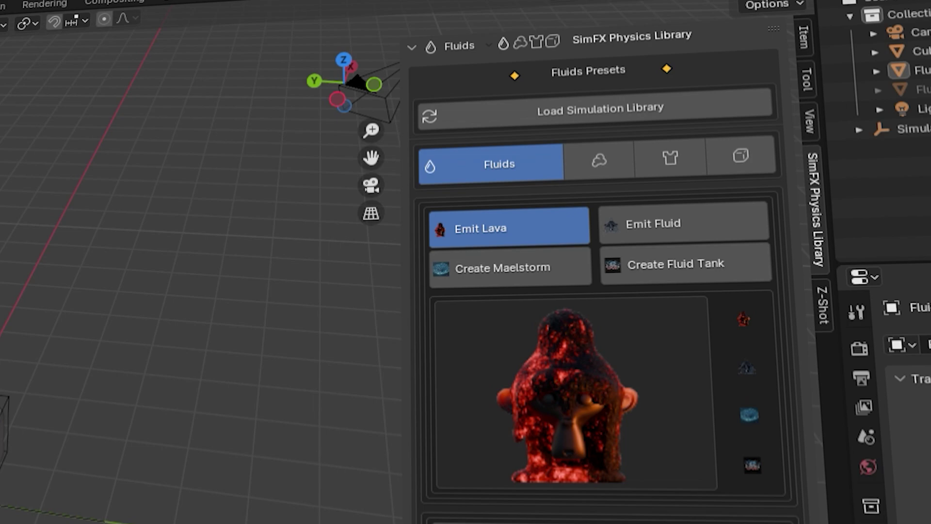
Step: Flip through the Volume and Cloth preset tabs, ending on Rigid Body presets
{"action": "left_click", "coordinate": [600, 160]}
{"action": "left_click", "coordinate": [668, 158]}
{"action": "left_click", "coordinate": [728, 157]}
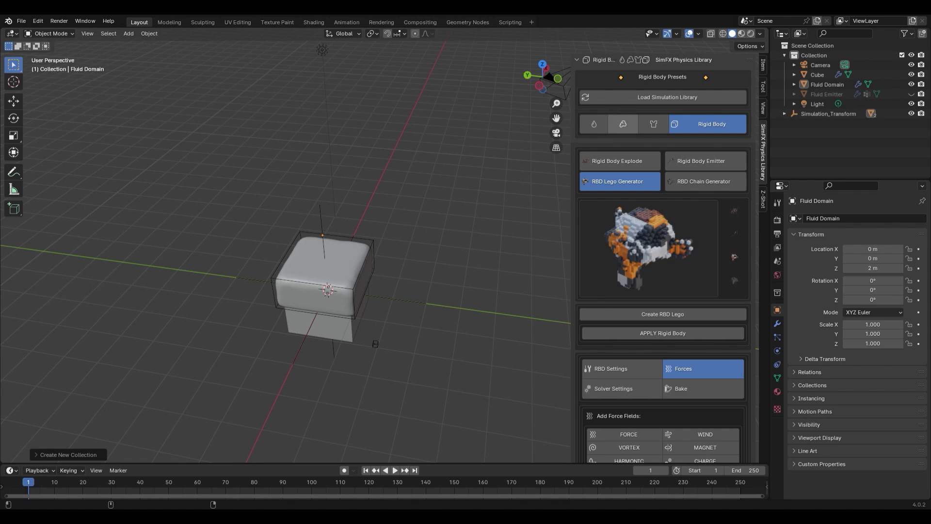
Step: Preview Volume presets Create Trail Burst, Create Fire Tornado, Emit Fire, Generate Cloud and Create Explosion
{"action": "left_click", "coordinate": [623, 124]}
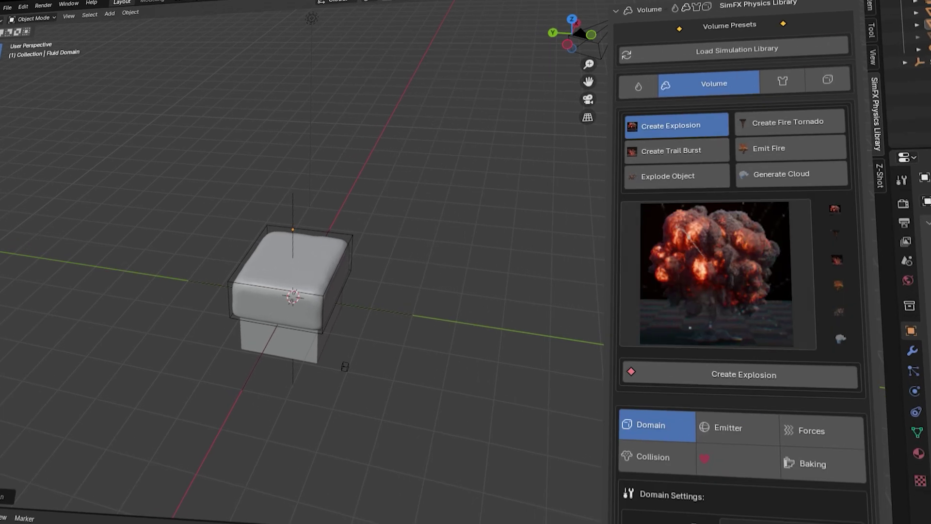
{"action": "left_click", "coordinate": [676, 150]}
{"action": "left_click", "coordinate": [790, 122]}
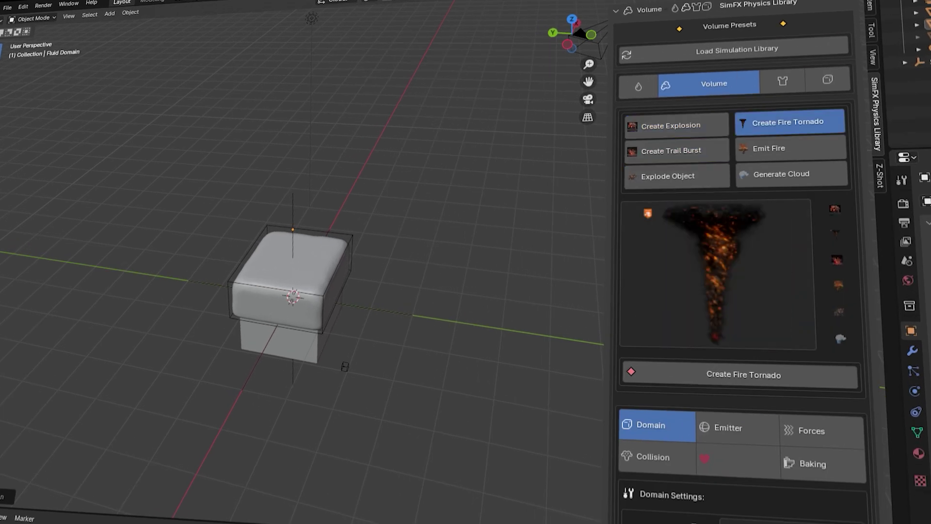
{"action": "left_click", "coordinate": [769, 148]}
{"action": "left_click", "coordinate": [781, 174]}
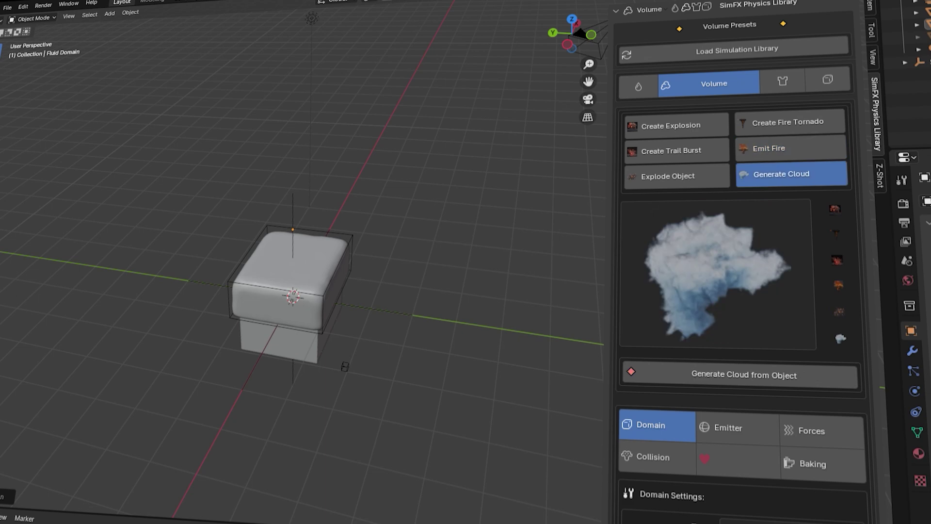
{"action": "left_click", "coordinate": [676, 126]}
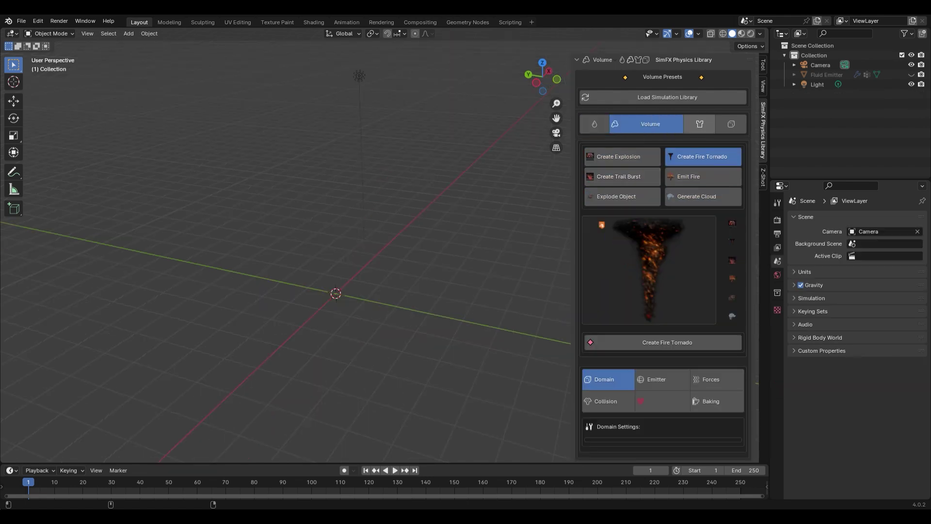
{"action": "left_click", "coordinate": [699, 124]}
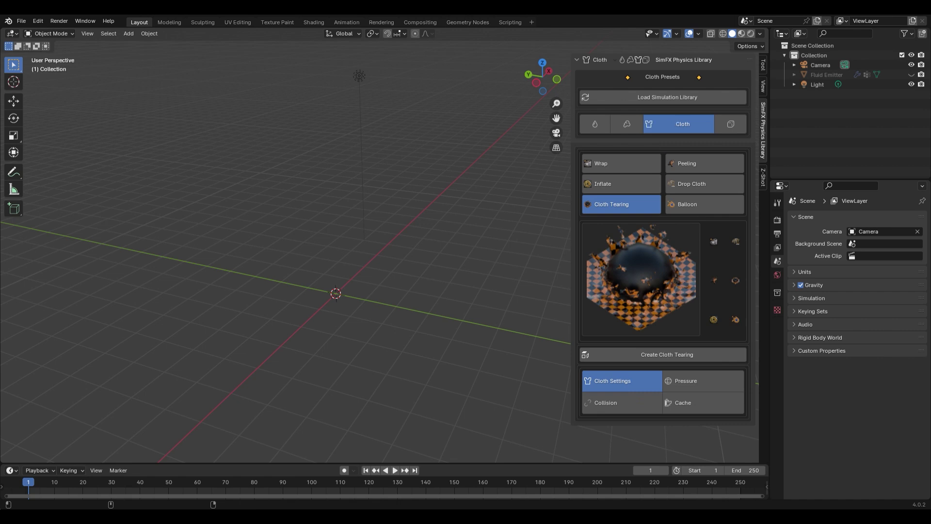
Step: Preview the Wrap, Inflate, Cloth Tearing and Peeling cloth presets
{"action": "left_click", "coordinate": [621, 163]}
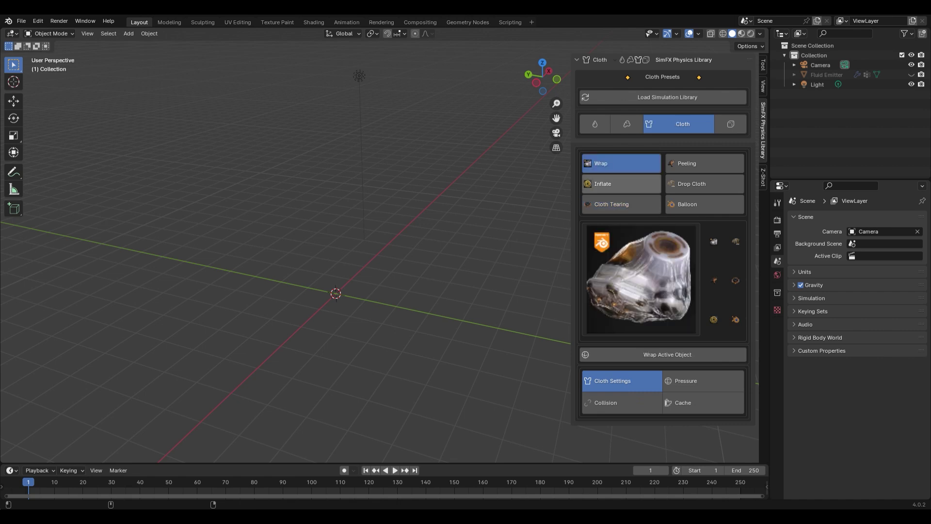
{"action": "left_click", "coordinate": [622, 183]}
{"action": "left_click", "coordinate": [622, 205]}
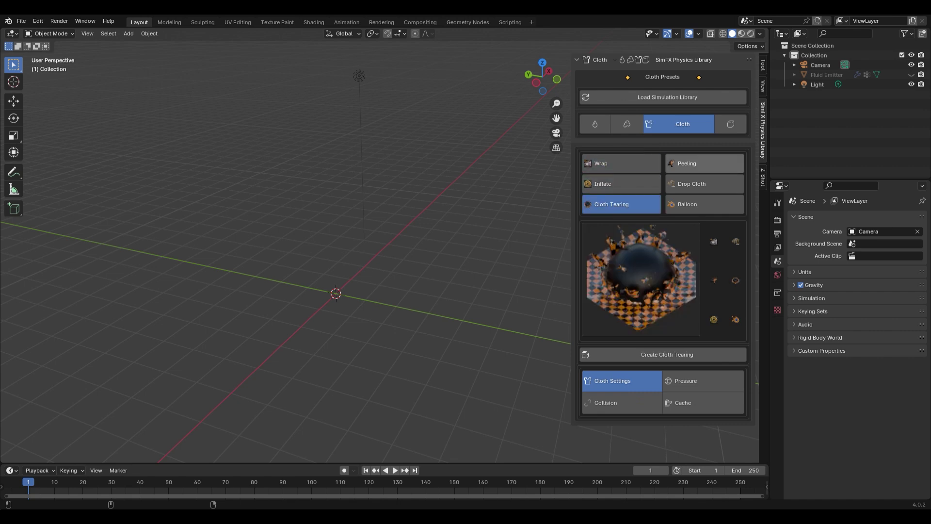
{"action": "left_click", "coordinate": [705, 163]}
Step: Compare Drop Cloth with Balloon, then add the Drop Cloth sphere and cloth plane
{"action": "left_click", "coordinate": [705, 184]}
{"action": "left_click", "coordinate": [705, 204]}
{"action": "left_click", "coordinate": [705, 184]}
{"action": "left_click", "coordinate": [667, 354]}
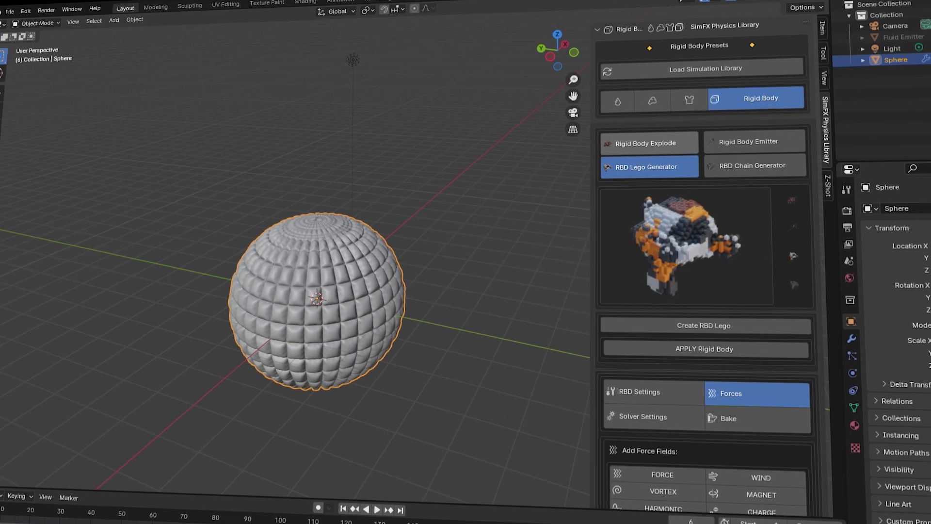
Step: Preview Rigid Body Explode, Rigid Body Emitter, then RBD Lego Generator in the Rigid Body tab
{"action": "left_click", "coordinate": [620, 161]}
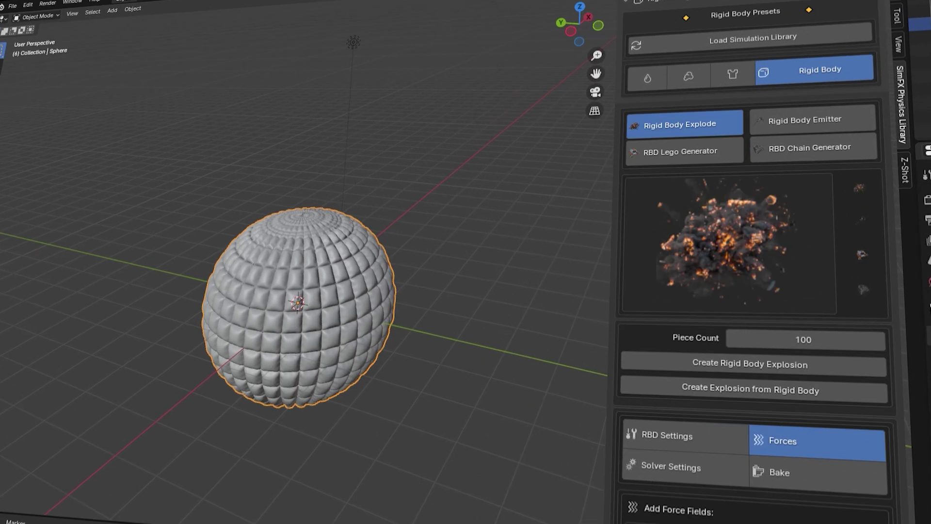
{"action": "left_click", "coordinate": [805, 120]}
{"action": "left_click", "coordinate": [684, 151]}
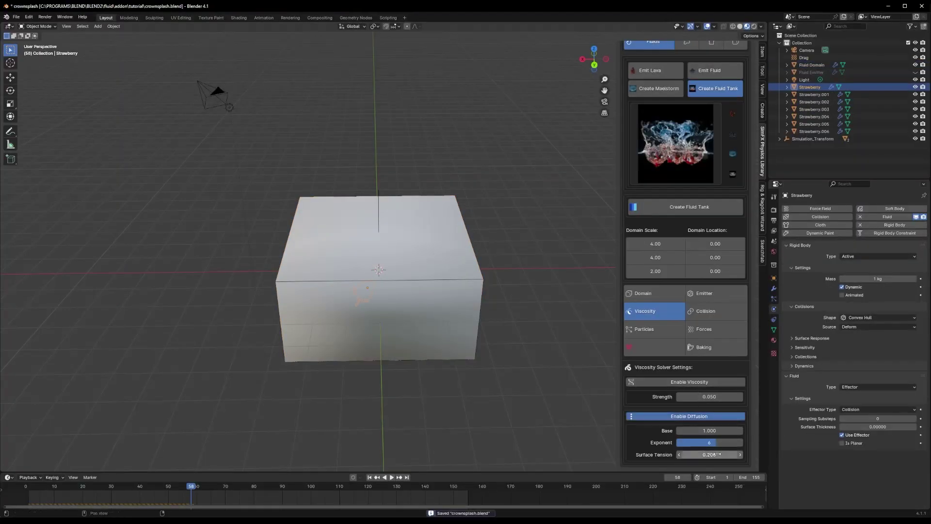
Step: Inspect a strawberry's collision settings in the fluid tank, then bring up the Add-ons preferences
{"action": "mouse_move", "coordinate": [499, 267]}
{"action": "middle_mouse_down"}
{"action": "mouse_move", "coordinate": [483, 270]}
{"action": "mouse_move", "coordinate": [505, 292]}
{"action": "mouse_move", "coordinate": [505, 234]}
{"action": "middle_mouse_up"}
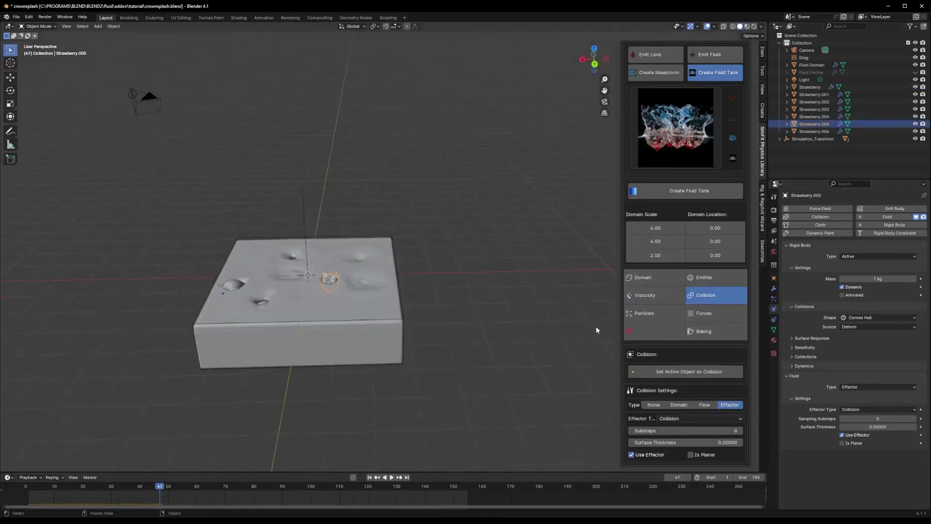
{"action": "left_click", "coordinate": [805, 348]}
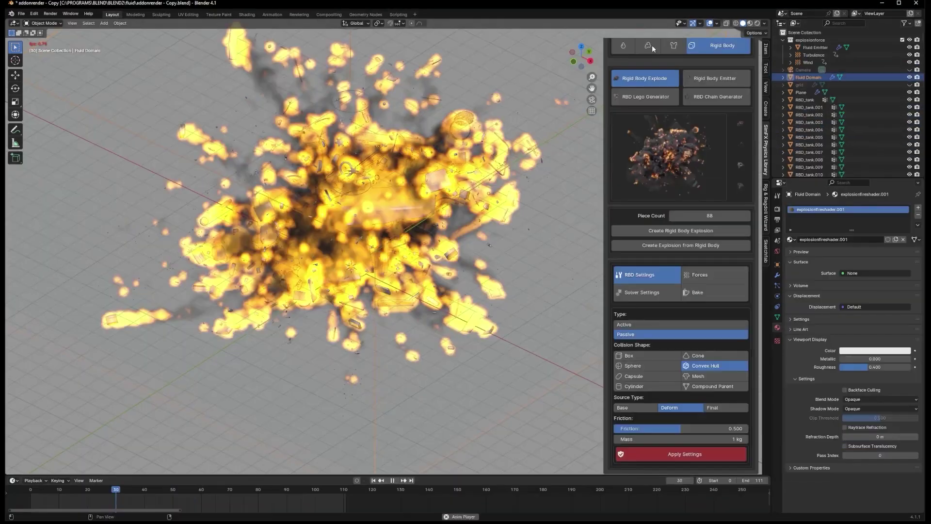
{"action": "left_click", "coordinate": [660, 43]}
{"action": "scroll", "coordinate": [683, 357], "scroll_direction": "down", "scroll_amount": 5}
{"action": "scroll", "coordinate": [642, 171], "scroll_direction": "up", "scroll_amount": 5}
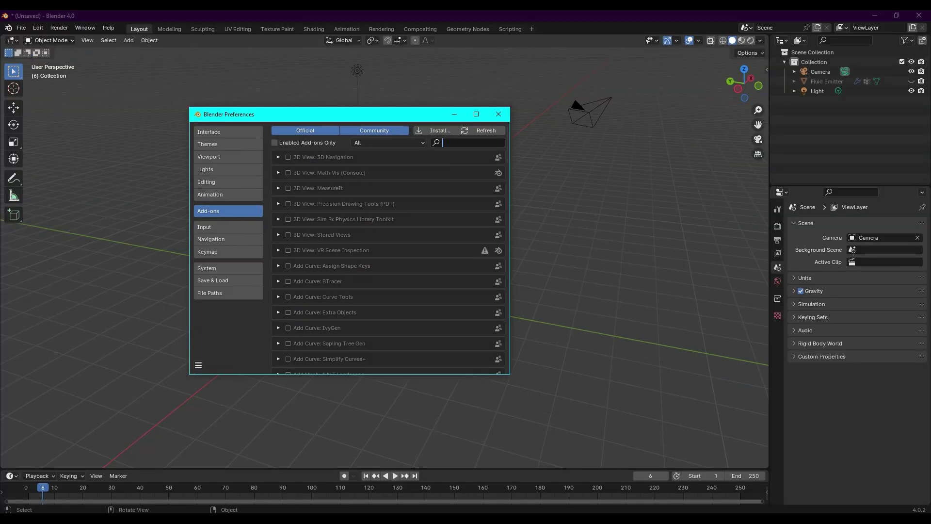
Step: Find the SimFX add-on by searching 'sim', close Preferences and show the sidebar
{"action": "type", "text": "sim"}
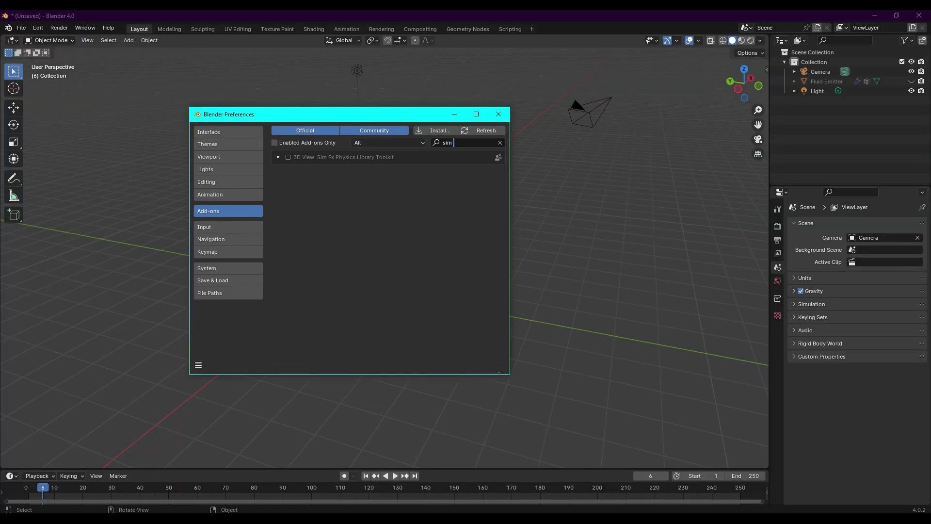
{"action": "left_click", "coordinate": [498, 114]}
{"action": "key", "text": "n"}
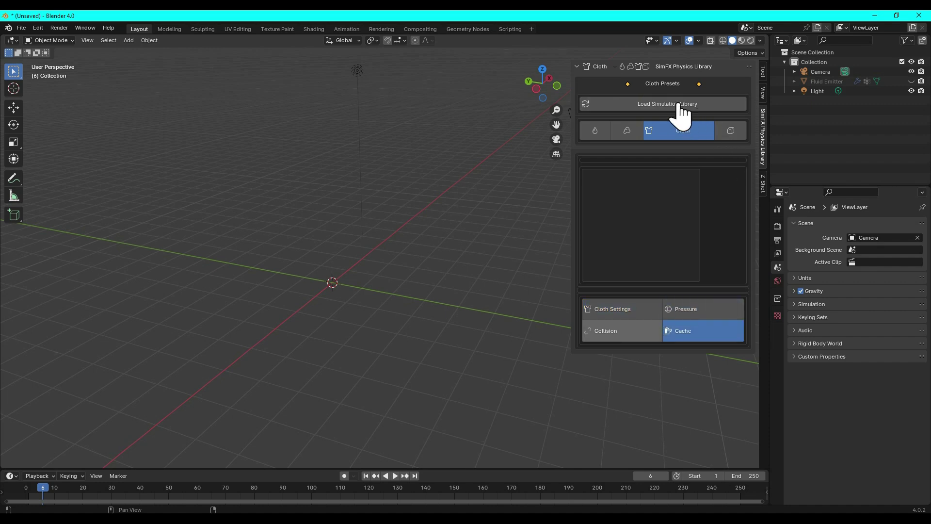
Step: Load the SimFX simulation library previews and pick the Emit Lava preset
{"action": "left_click", "coordinate": [664, 104]}
{"action": "scroll", "coordinate": [715, 129], "scroll_direction": "up", "scroll_amount": 2, "text": "ctrl"}
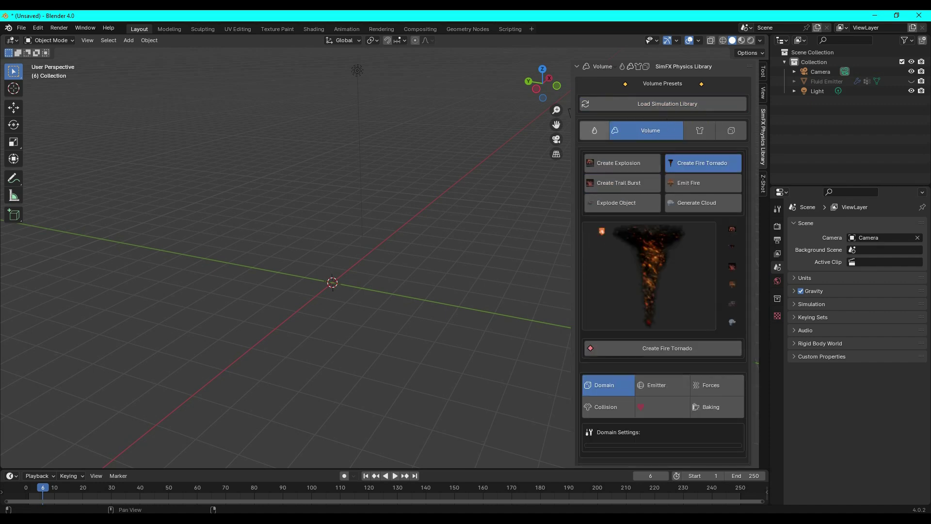
{"action": "scroll", "coordinate": [707, 130], "scroll_direction": "up", "scroll_amount": 1, "text": "ctrl"}
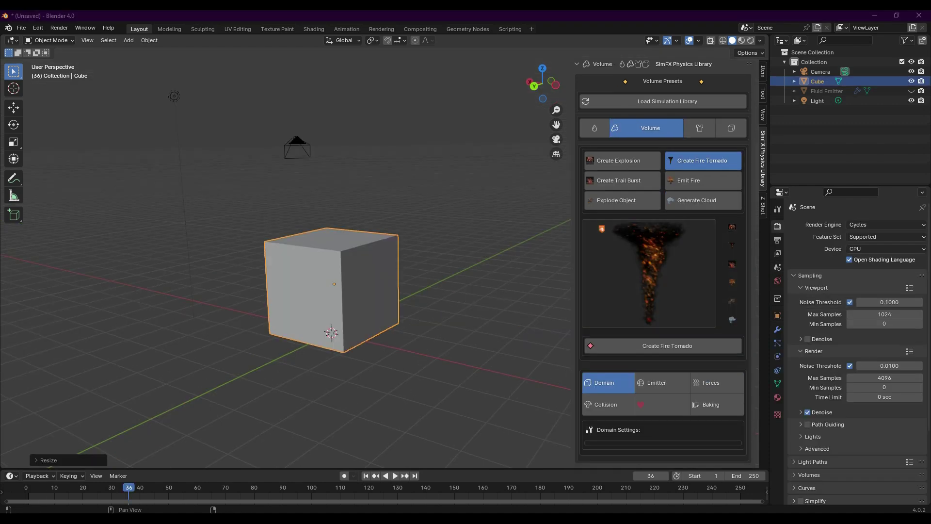
{"action": "left_click", "coordinate": [623, 161]}
Step: Apply the Emit Lava preset to make the cube a lava fluid domain and view it in Rendered shading
{"action": "left_click", "coordinate": [650, 242]}
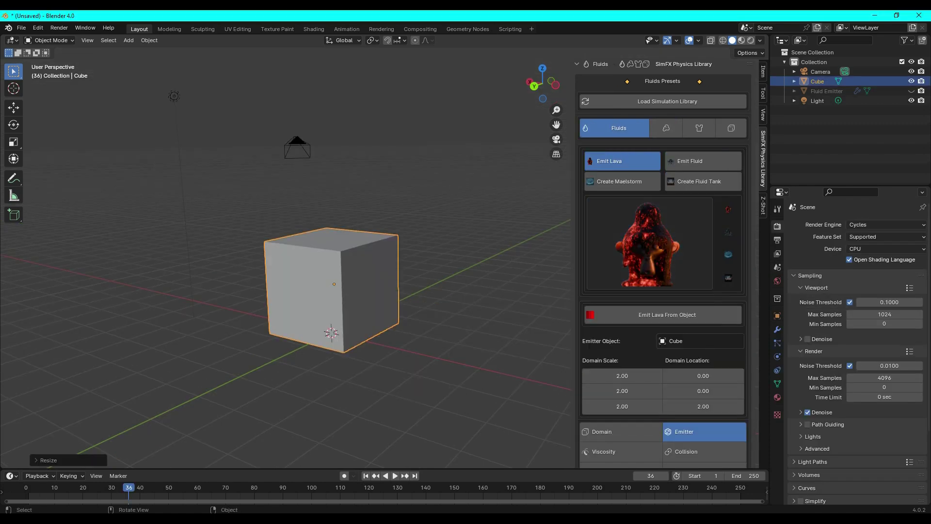
{"action": "left_click", "coordinate": [667, 315]}
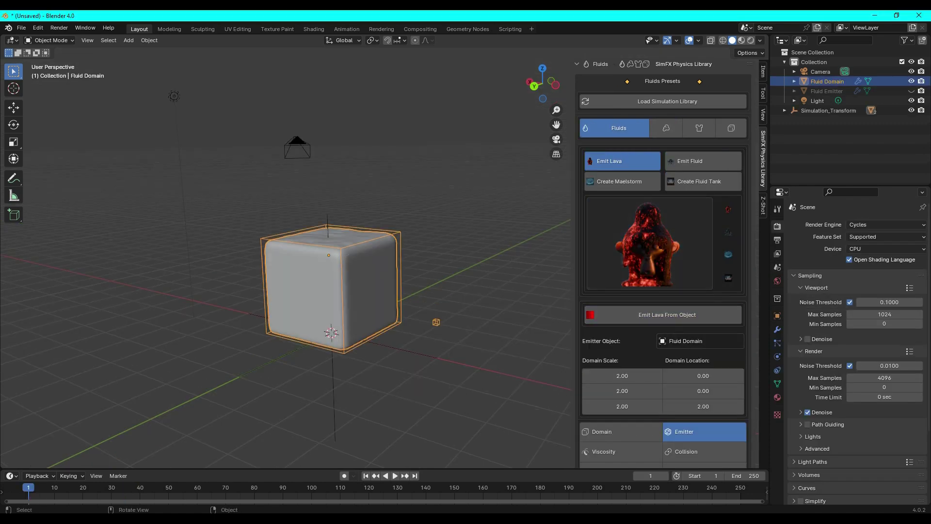
{"action": "middle_click_drag", "start_coordinate": [340, 291], "coordinate": [329, 294]}
{"action": "key", "text": "z"}
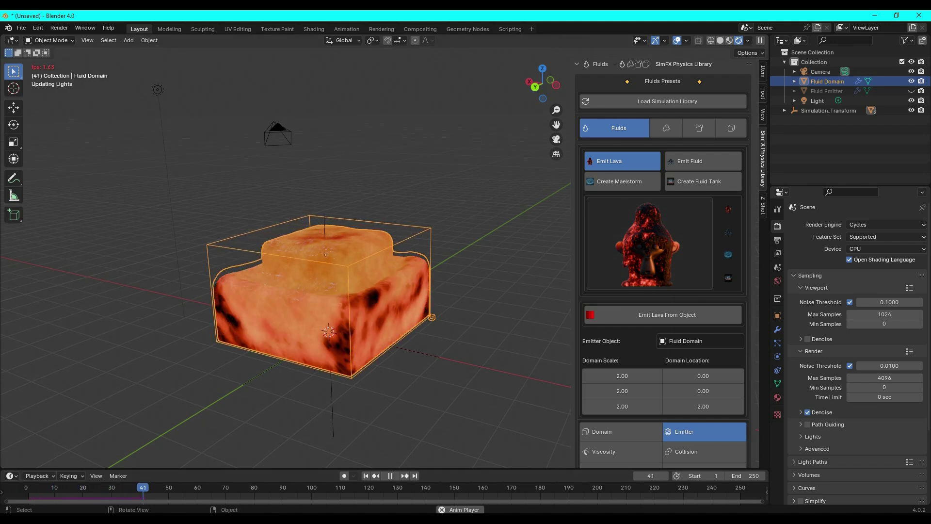
{"action": "key", "text": "Escape"}
Step: Raise the lava viscosity Base to 7.300 and play the simulation
{"action": "scroll", "coordinate": [663, 218], "scroll_direction": "down", "scroll_amount": 8}
{"action": "left_click", "coordinate": [611, 260]}
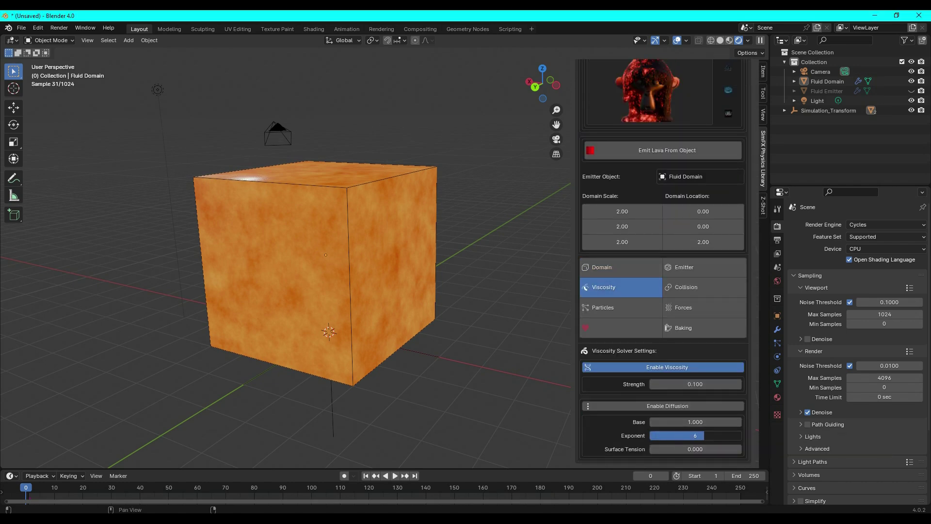
{"action": "left_click_drag", "start_coordinate": [695, 422], "coordinate": [718, 422]}
{"action": "key", "text": "space"}
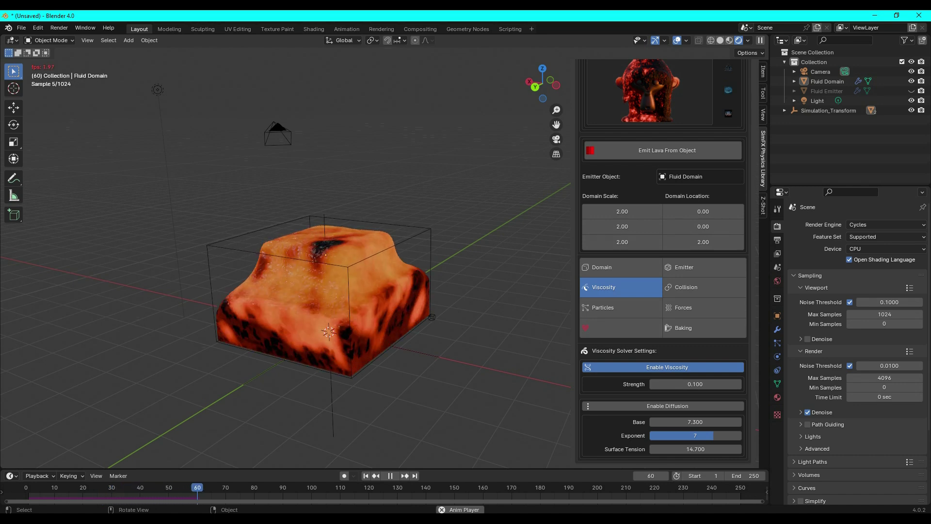
Step: Edit the emitter's Surface Emission value, undo an initial velocity toggle, and replay the lava simulation
{"action": "left_click", "coordinate": [705, 267]}
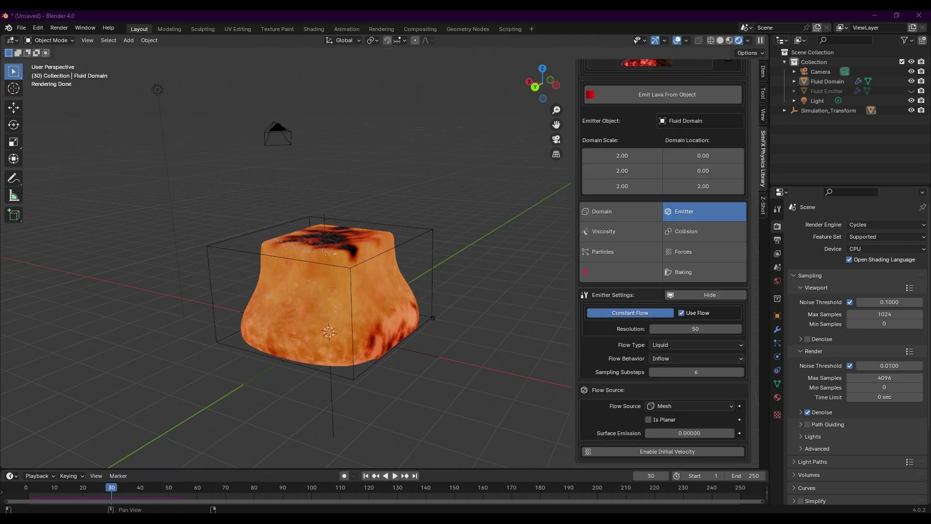
{"action": "double_click", "coordinate": [689, 433]}
{"action": "type", "text": "0.01000"}
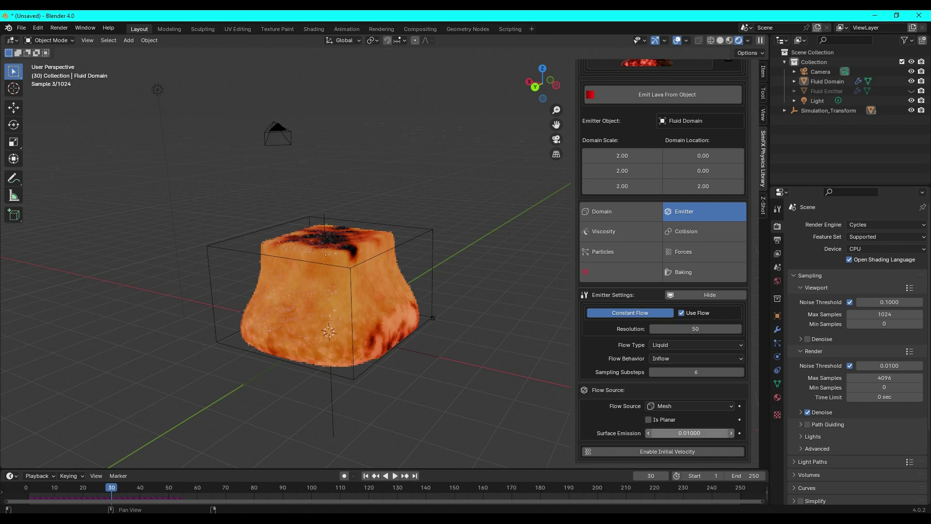
{"action": "left_click", "coordinate": [667, 452]}
{"action": "scroll", "coordinate": [667, 451], "scroll_direction": "down", "scroll_amount": 3}
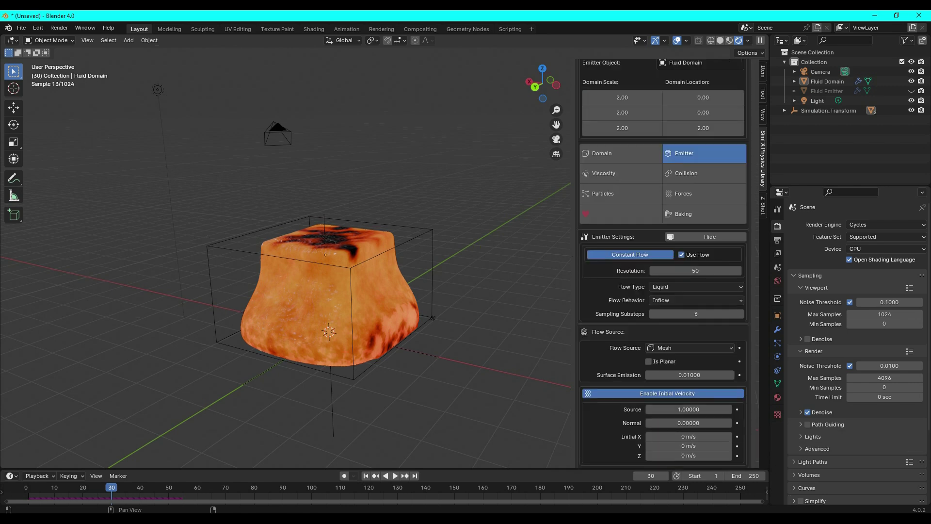
{"action": "key", "text": "ctrl+z"}
{"action": "key", "text": "ctrl+shift+space"}
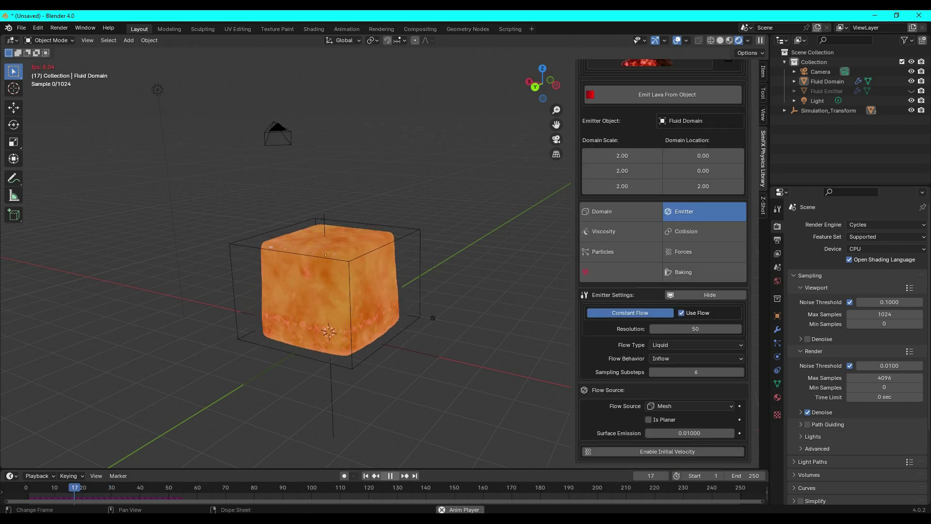
{"action": "key", "text": "ctrl+shift+space"}
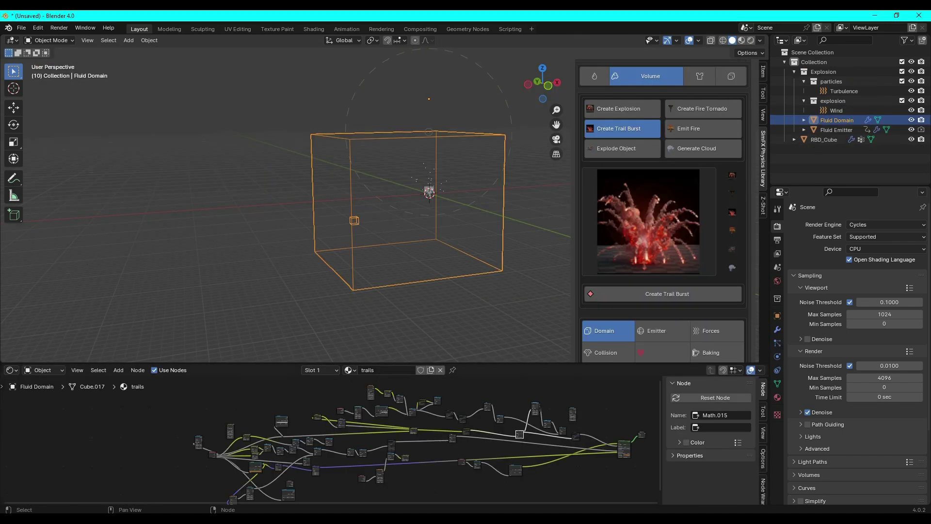
Step: Enlarge the Shader Editor and spread out the node clusters, moving Material Output down and left
{"action": "left_click_drag", "start_coordinate": [330, 364], "coordinate": [330, 208]}
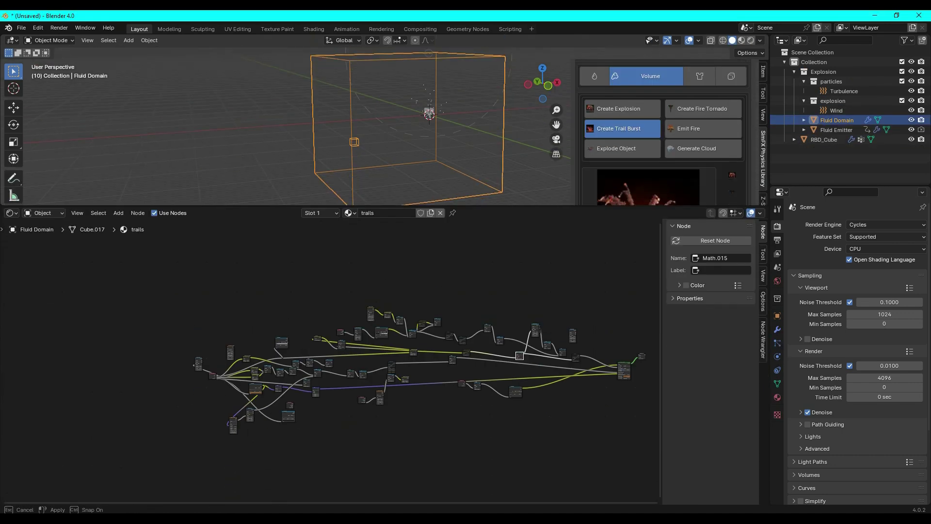
{"action": "left_click_drag", "start_coordinate": [327, 286], "coordinate": [425, 311]}
{"action": "left_click_drag", "start_coordinate": [212, 376], "coordinate": [198, 376]}
{"action": "left_click_drag", "start_coordinate": [330, 207], "coordinate": [330, 227]}
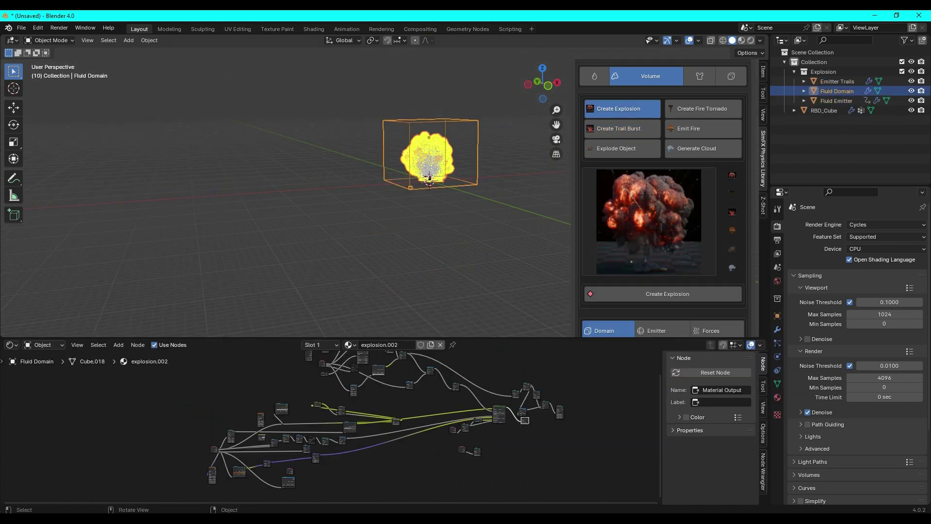
{"action": "left_click_drag", "start_coordinate": [330, 343], "coordinate": [330, 260]}
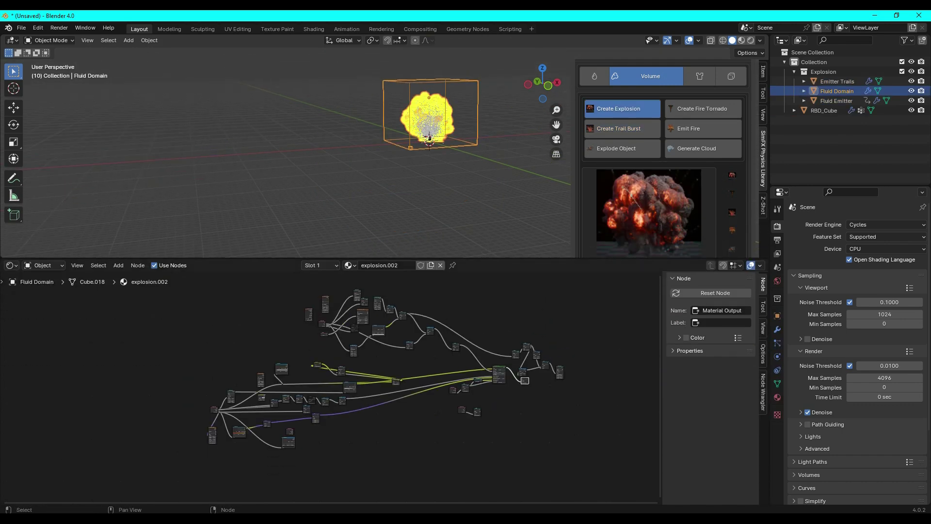
{"action": "left_click_drag", "start_coordinate": [499, 374], "coordinate": [485, 400]}
Step: Wrap the four left nodes, the next three nodes and the top nodes each in a frame
{"action": "left_click_drag", "start_coordinate": [182, 363], "coordinate": [224, 413]}
{"action": "key", "text": "ctrl+j"}
{"action": "mouse_move", "coordinate": [271, 347]}
{"action": "left_mouse_down"}
{"action": "mouse_move", "coordinate": [285, 466]}
{"action": "mouse_move", "coordinate": [299, 466]}
{"action": "mouse_move", "coordinate": [255, 460]}
{"action": "left_mouse_up"}
{"action": "key", "text": "ctrl+j"}
{"action": "mouse_move", "coordinate": [285, 283]}
{"action": "left_mouse_down"}
{"action": "mouse_move", "coordinate": [371, 357]}
{"action": "mouse_move", "coordinate": [311, 322]}
{"action": "left_mouse_up"}
{"action": "key", "text": "ctrl+j"}
Step: Frame the top-middle and lower-middle node groups, then select the Brightness/Contrast node
{"action": "left_click_drag", "start_coordinate": [369, 291], "coordinate": [463, 357]}
{"action": "key", "text": "ctrl+j"}
{"action": "left_click_drag", "start_coordinate": [412, 316], "coordinate": [396, 293]}
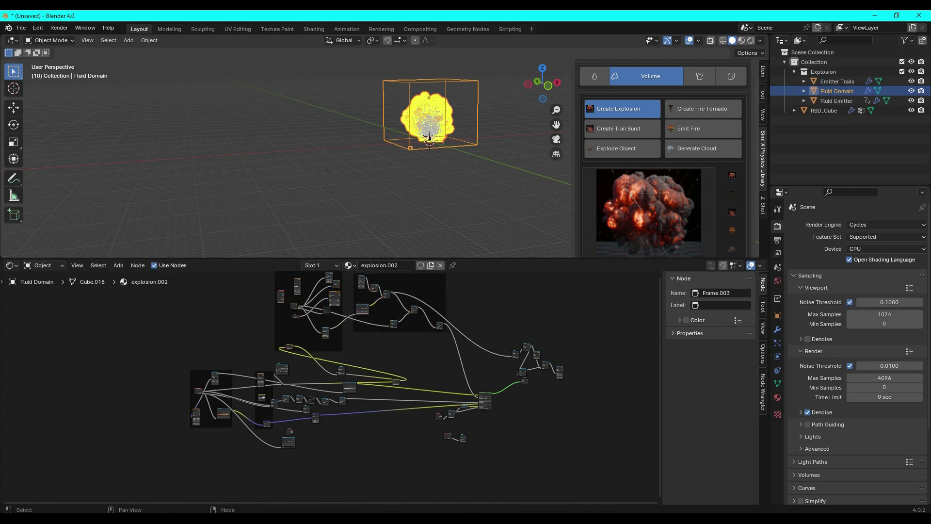
{"action": "left_click_drag", "start_coordinate": [364, 358], "coordinate": [274, 454]}
{"action": "left_click_drag", "start_coordinate": [340, 401], "coordinate": [356, 405]}
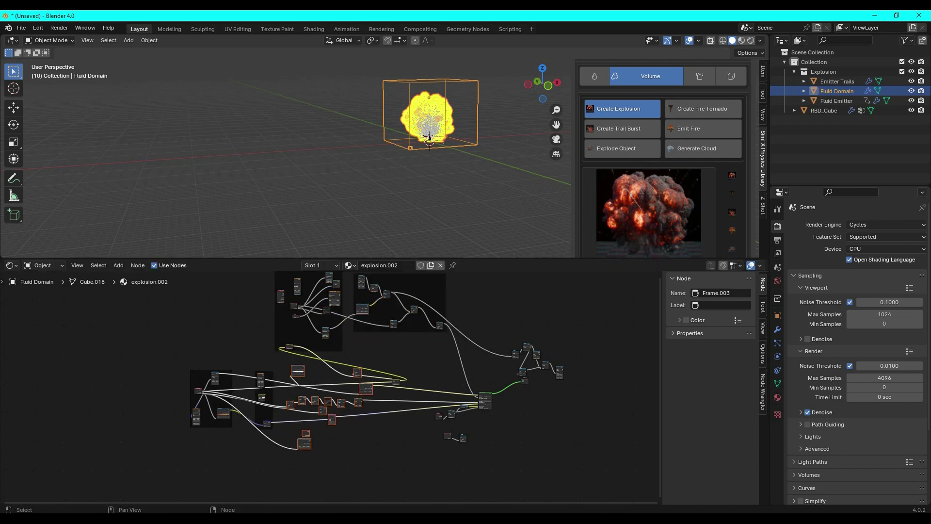
{"action": "key", "text": "ctrl+j"}
{"action": "left_click", "coordinate": [396, 381]}
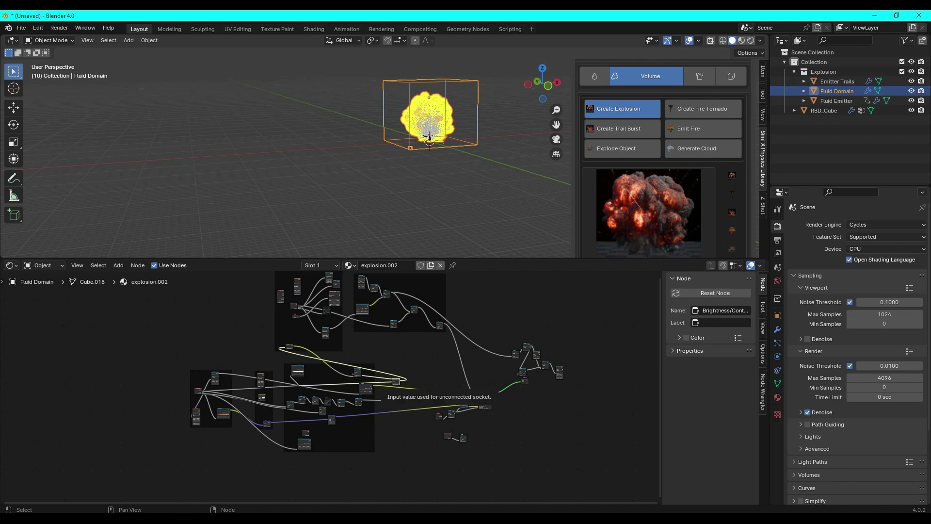